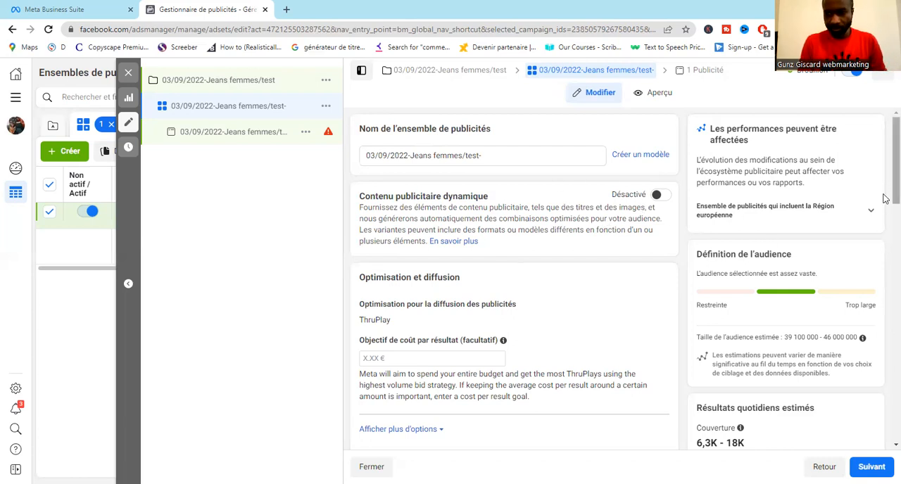
# - Switch the ad set's budget type to Budget global and set the amount to 200,00 €
pyautogui.scroll(-3, 885, 206)
pyautogui.moveTo(885, 234); pyautogui.dragTo(885, 280)
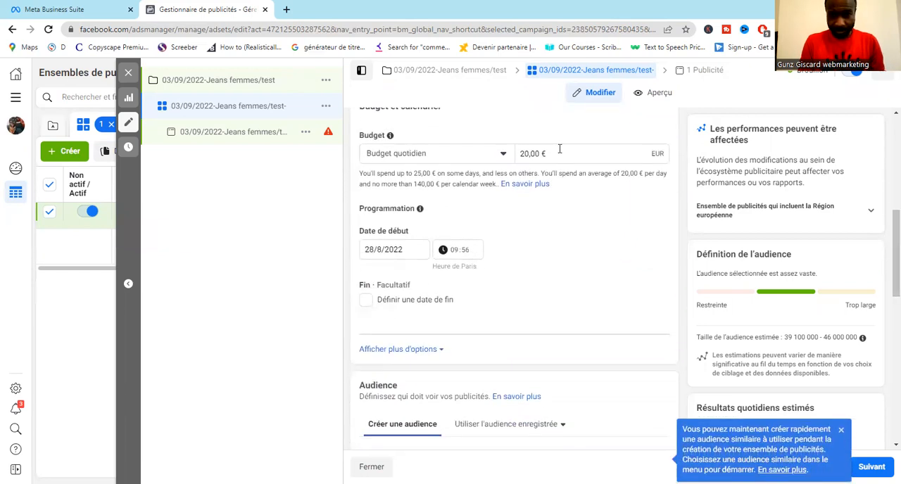
pyautogui.click(555, 152)
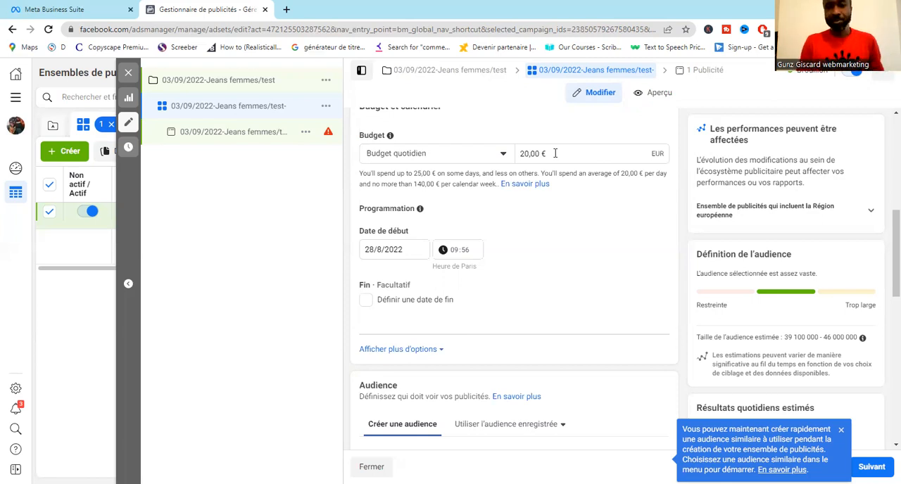
pyautogui.click(590, 100)
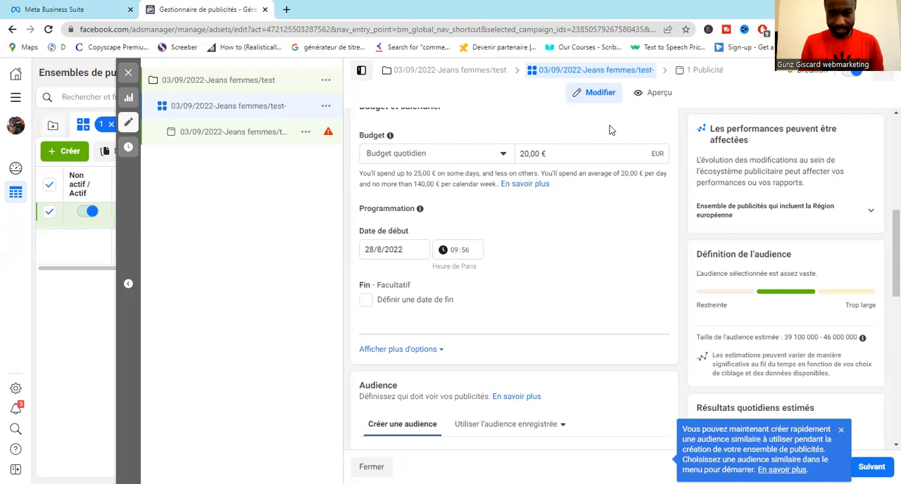
pyautogui.click(556, 150)
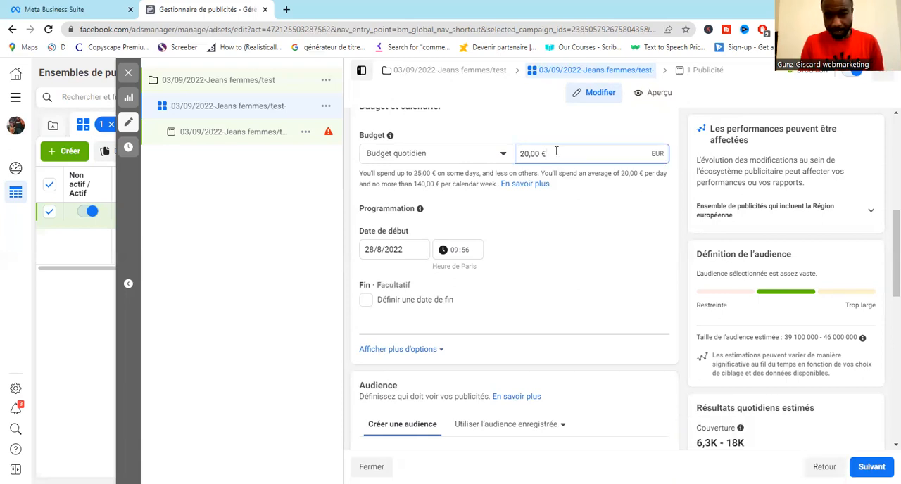
pyautogui.click(503, 155)
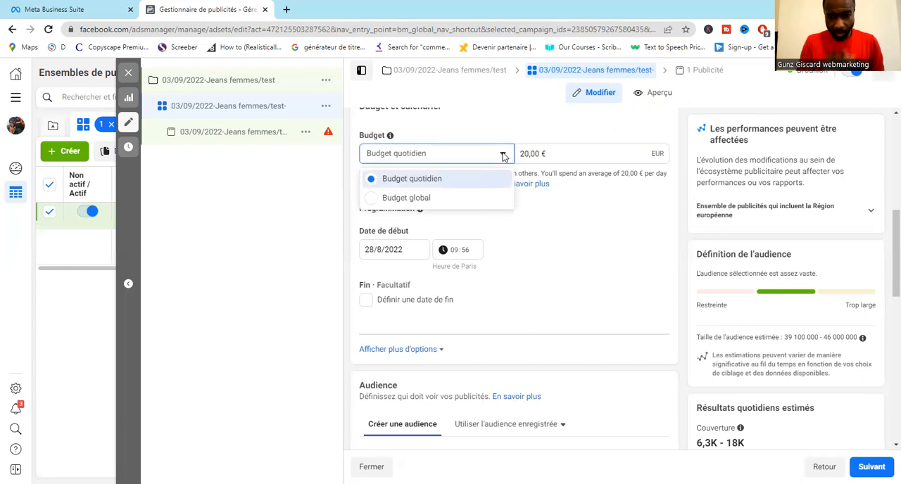
pyautogui.click(432, 201)
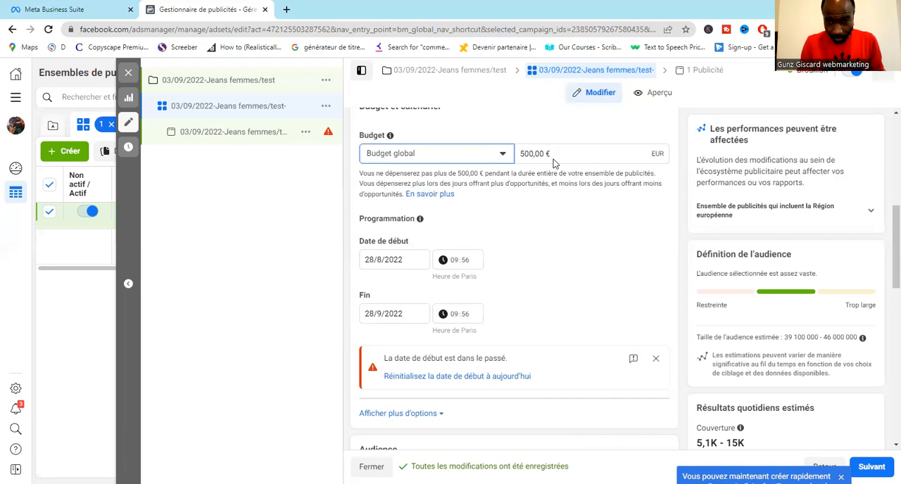
pyautogui.click(530, 153)
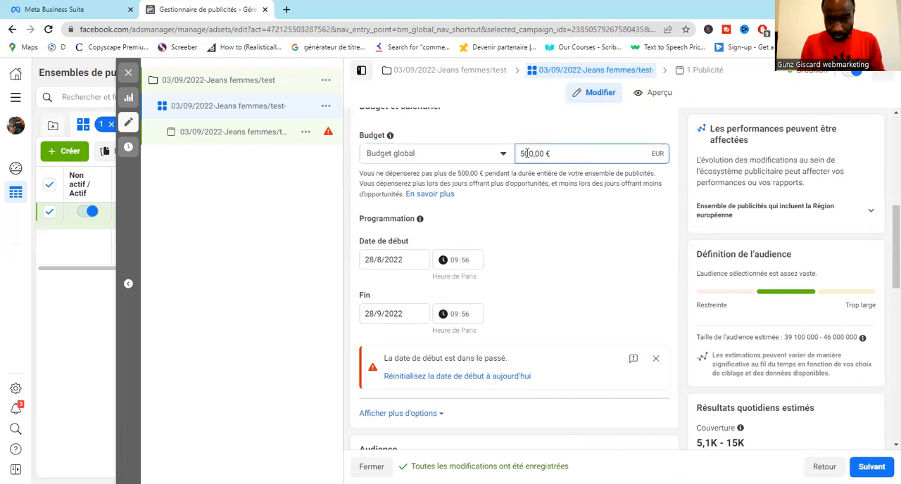
pyautogui.press('BackSpace')
pyautogui.write('2')
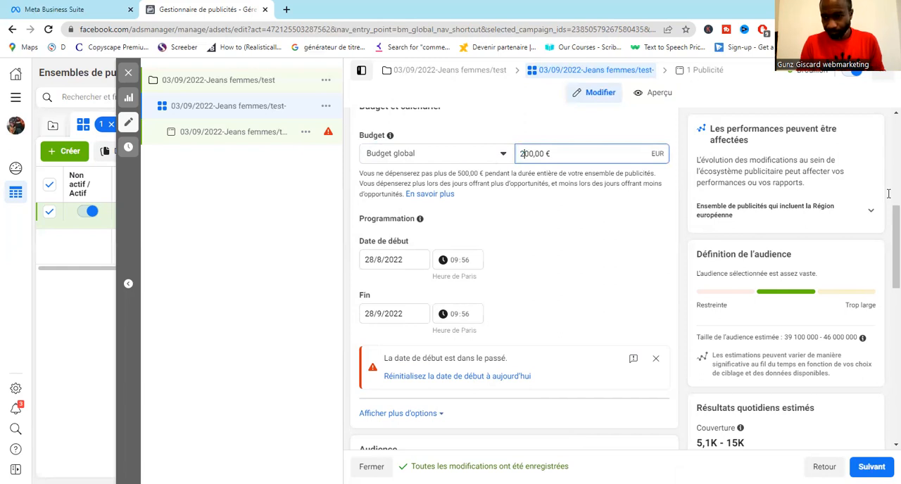
# - Schedule the ad set to start on 5/9/2022 and end on 12/9/2022
pyautogui.doubleClick(399, 261)
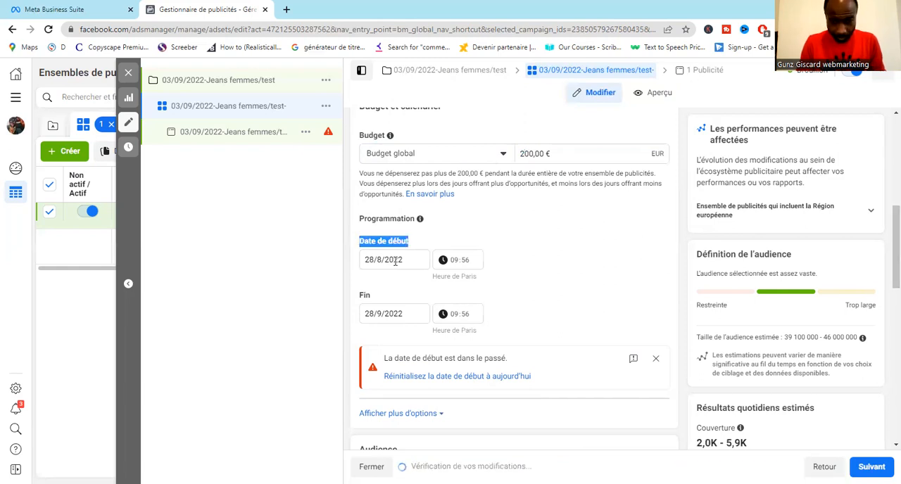
pyautogui.click(396, 261)
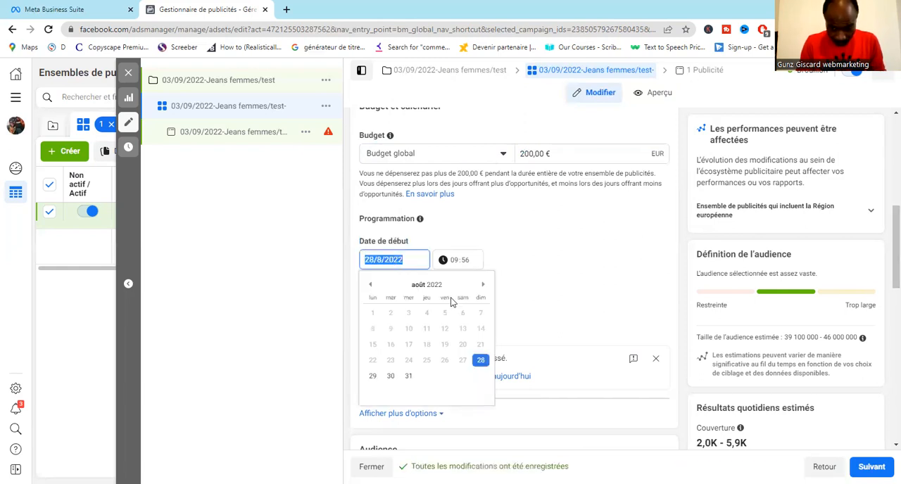
pyautogui.click(483, 285)
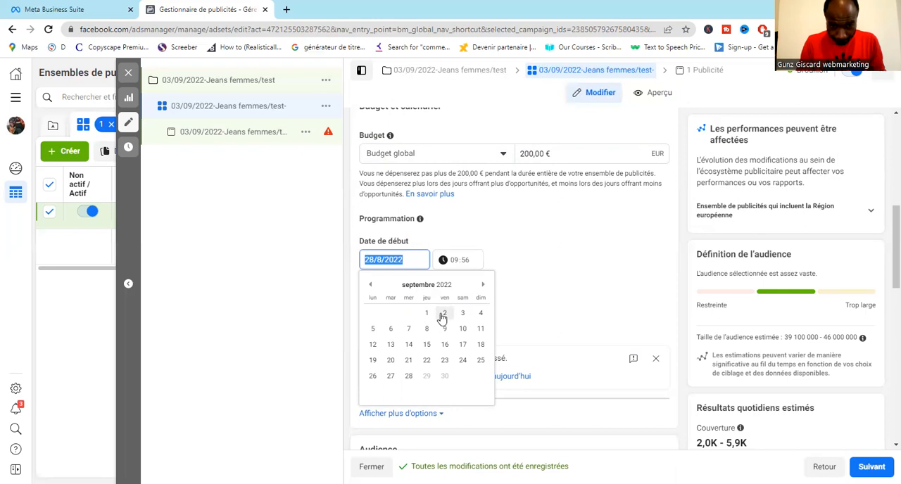
pyautogui.click(372, 330)
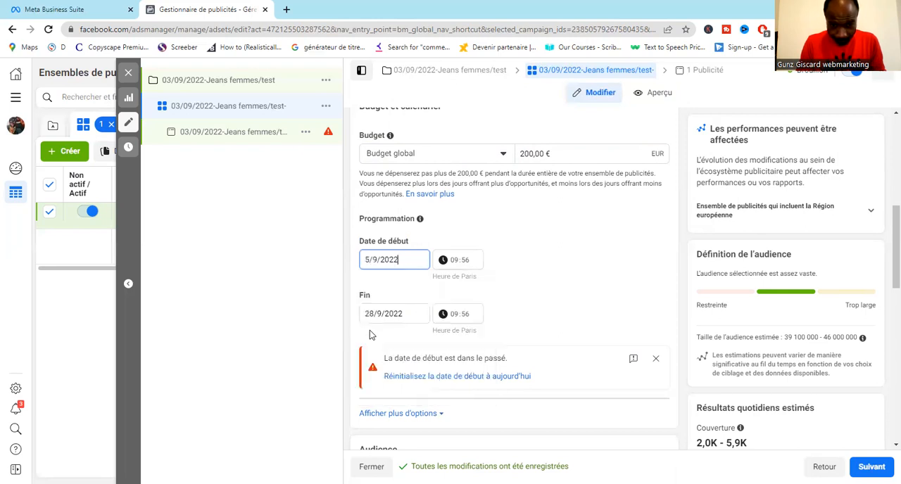
pyautogui.click(404, 315)
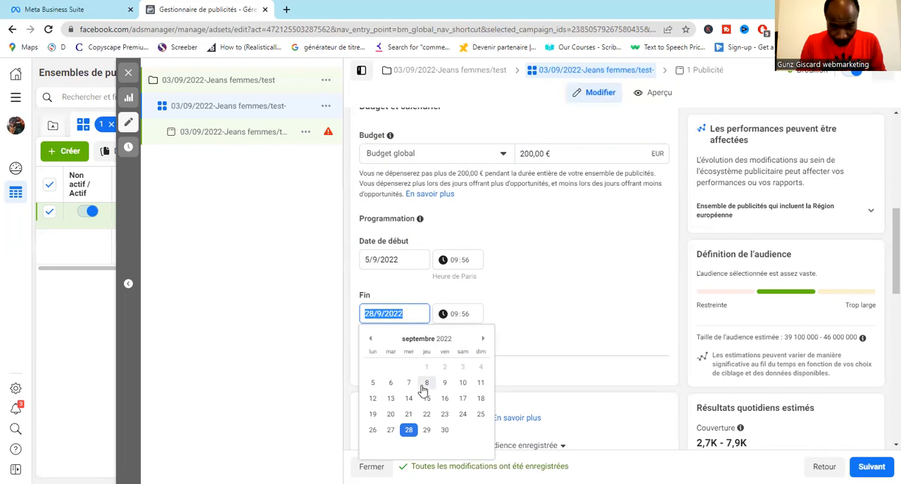
pyautogui.click(373, 399)
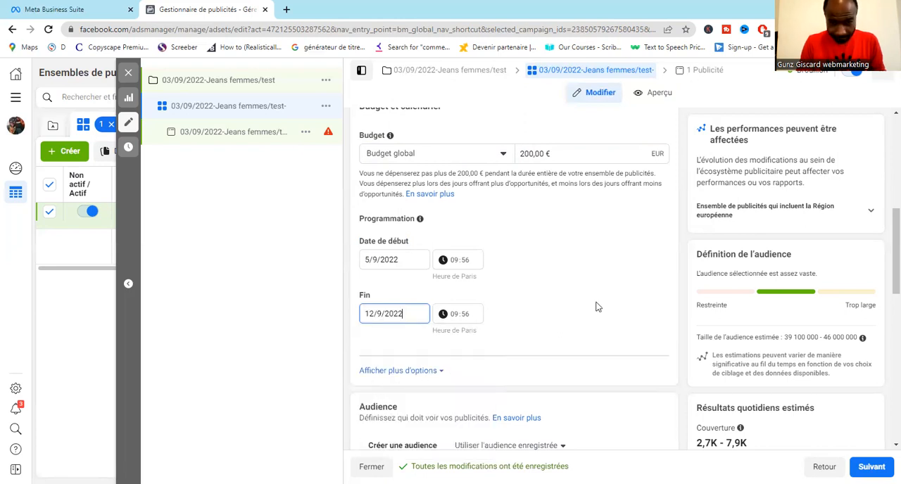
# - Check which existing custom audiences are available for the ad set
pyautogui.moveTo(885, 227); pyautogui.dragTo(885, 283)
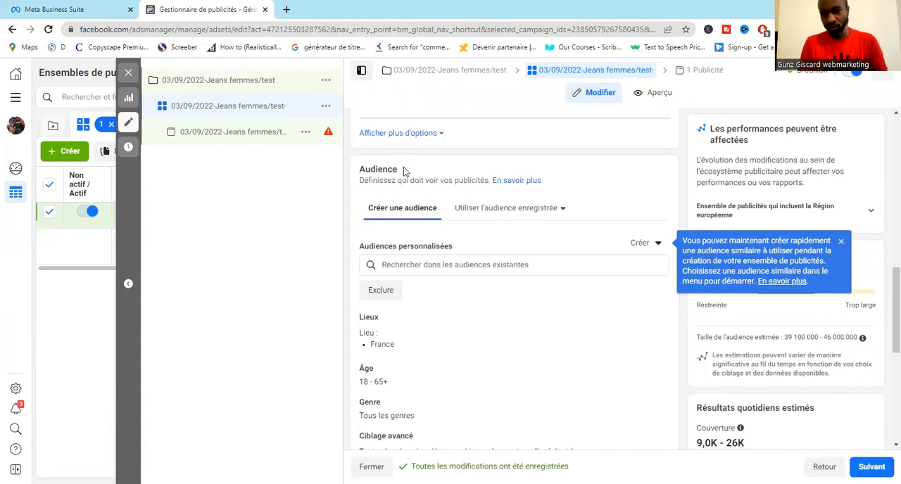
pyautogui.moveTo(885, 267); pyautogui.dragTo(885, 297)
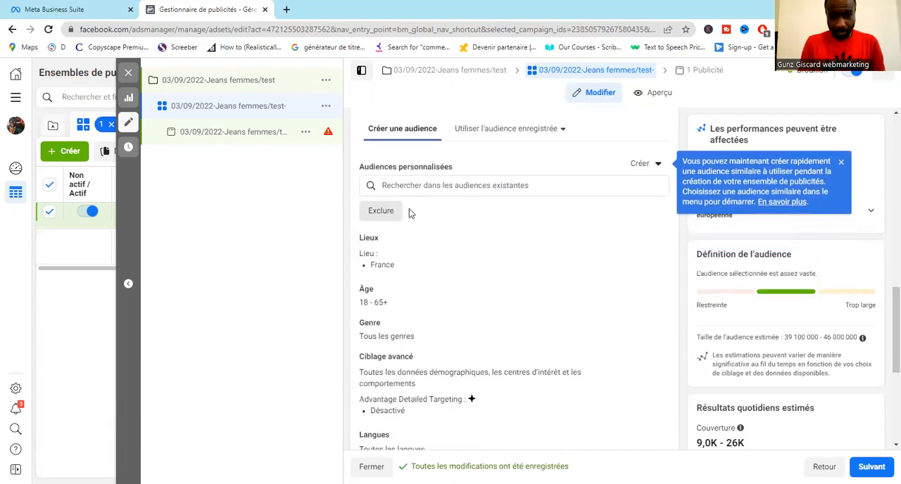
pyautogui.click(373, 186)
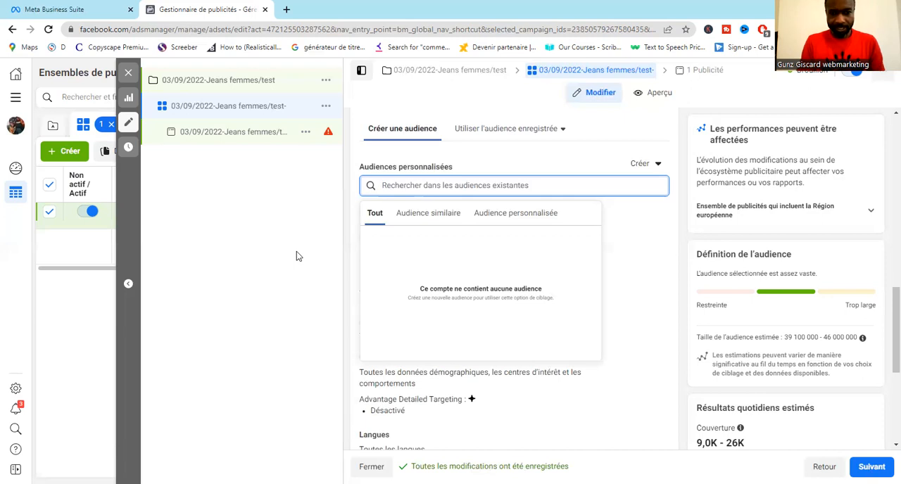
pyautogui.click(434, 240)
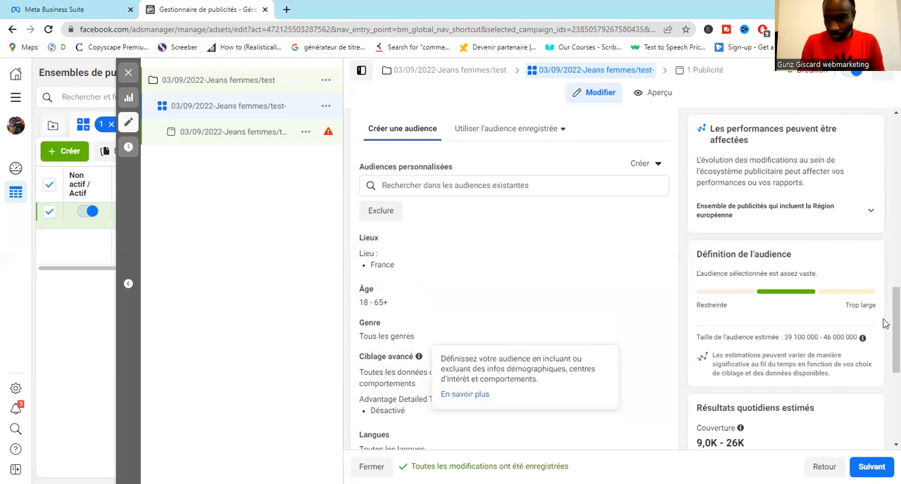
# - Apply the saved audience Legging Jeans Adset to the ad set
pyautogui.scroll(-1, 886, 340)
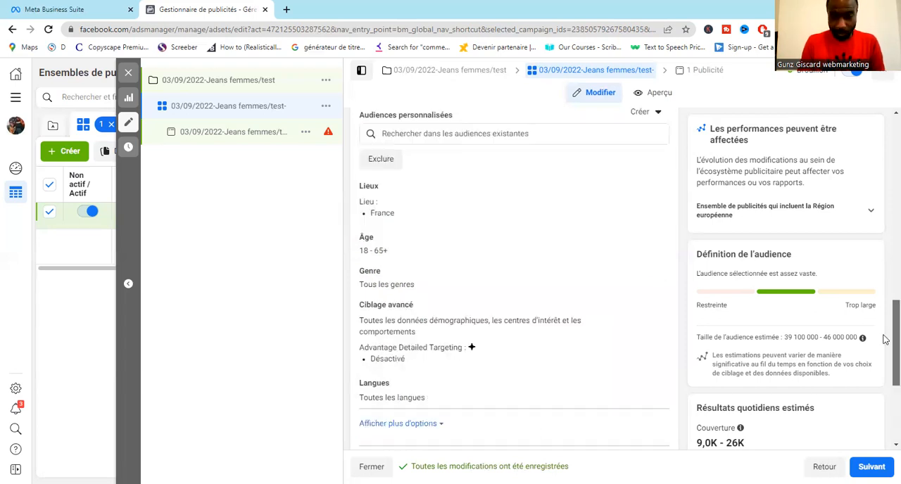
pyautogui.scroll(3, 885, 275)
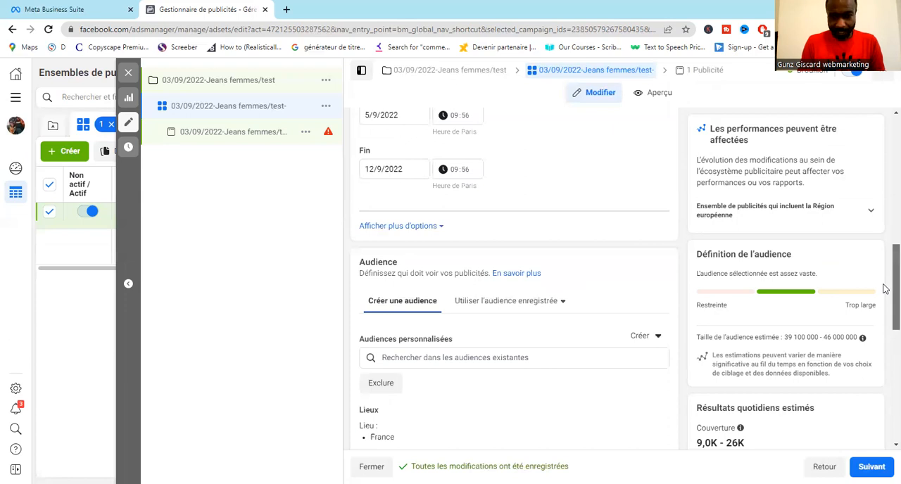
pyautogui.scroll(1, 883, 299)
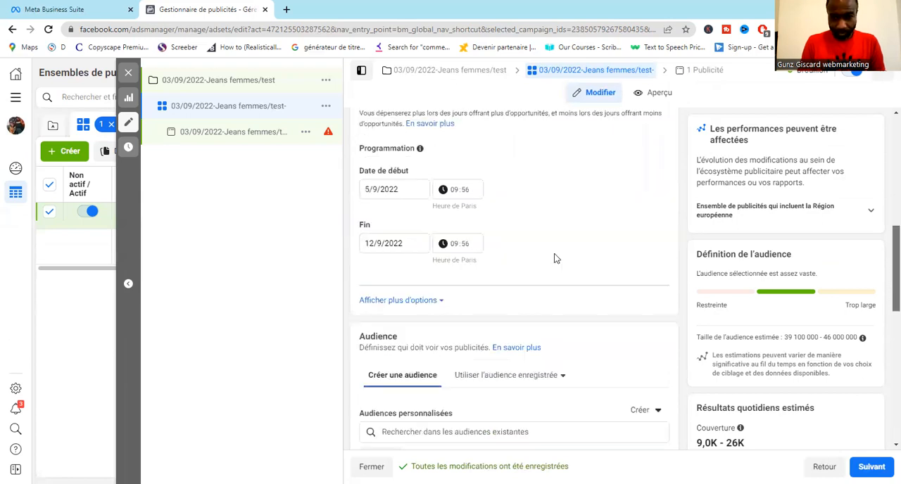
pyautogui.scroll(-2, 554, 259)
pyautogui.click(518, 233)
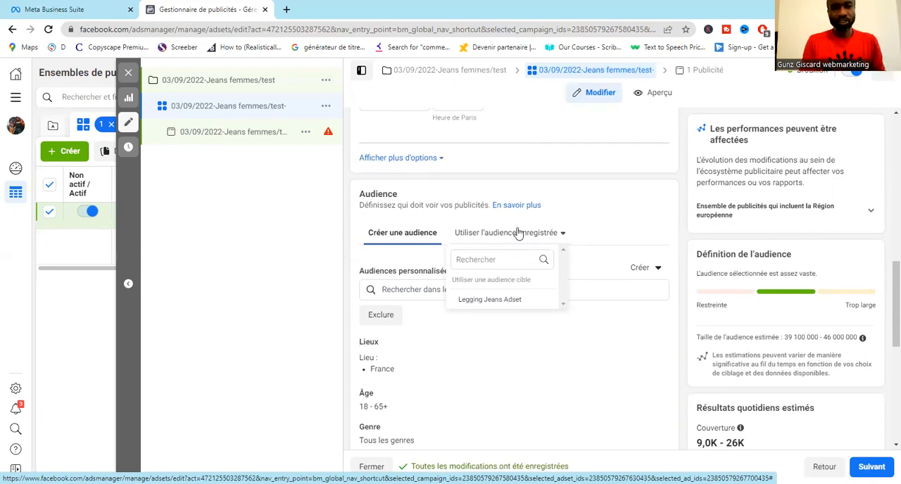
pyautogui.click(15, 98)
pyautogui.moveTo(262, 190); pyautogui.dragTo(275, 464)
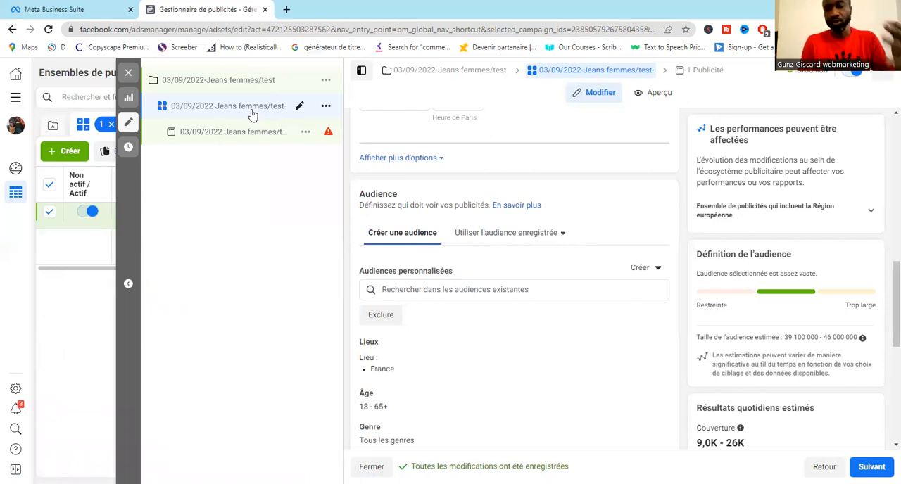
pyautogui.click(529, 237)
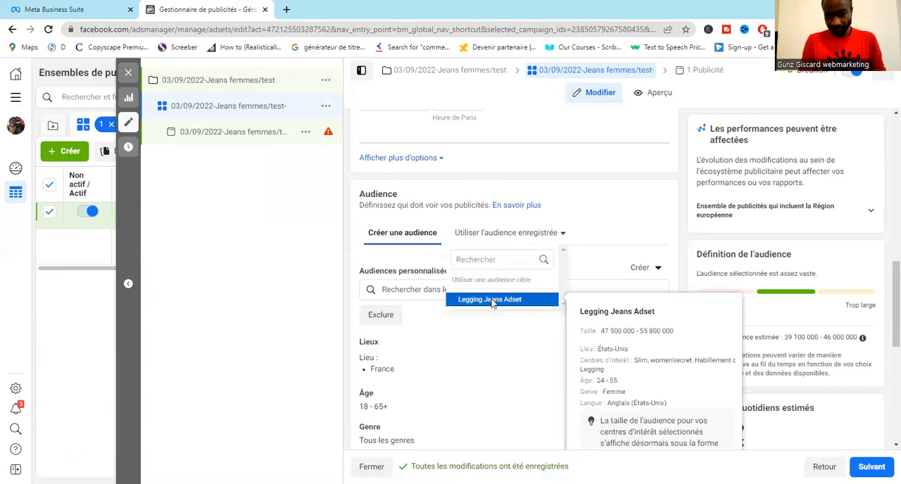
pyautogui.click(491, 302)
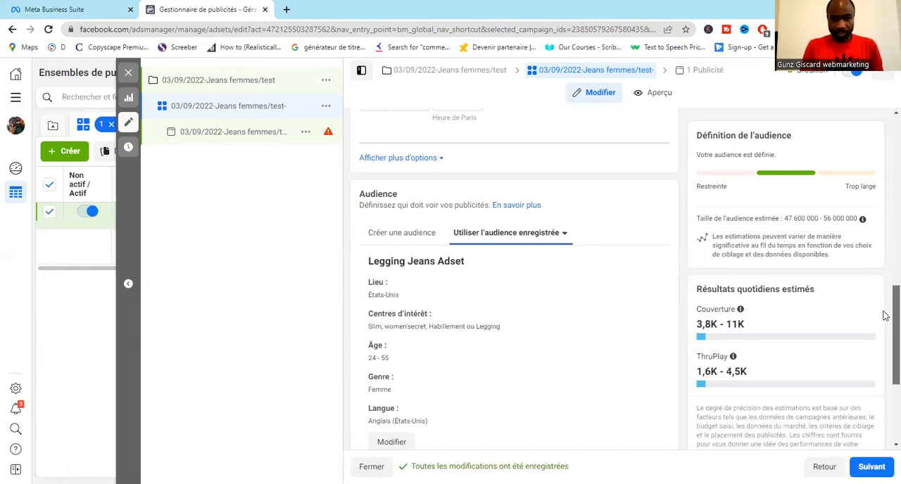
# - Switch the ad set to manual placements and exclude the In-Article placement
pyautogui.scroll(-1, 885, 316)
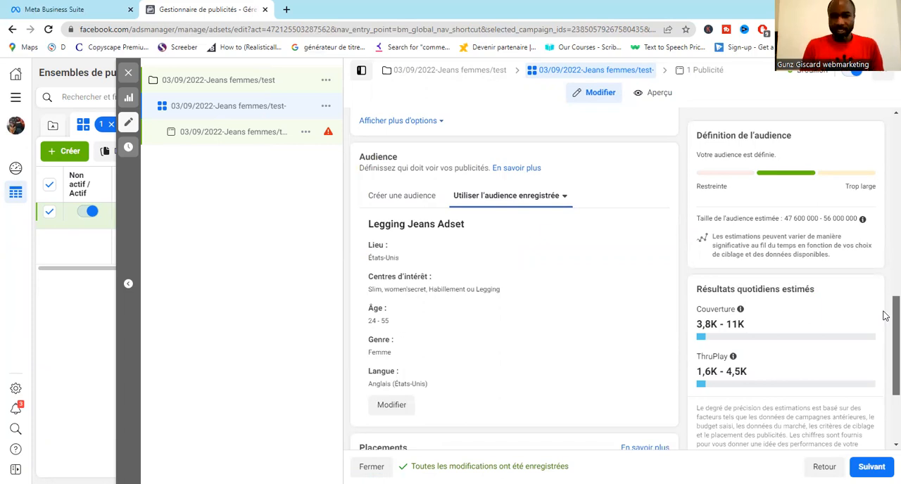
pyautogui.scroll(-1, 885, 316)
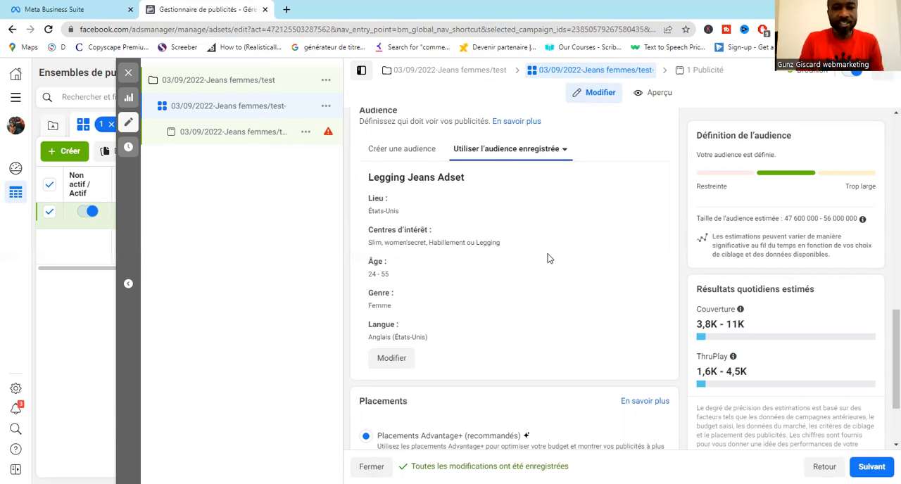
pyautogui.moveTo(887, 325); pyautogui.dragTo(885, 394)
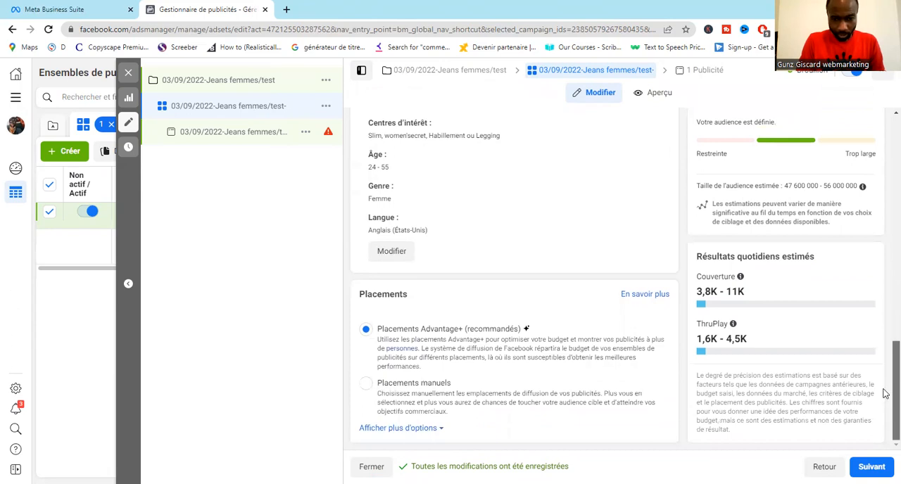
pyautogui.click(366, 386)
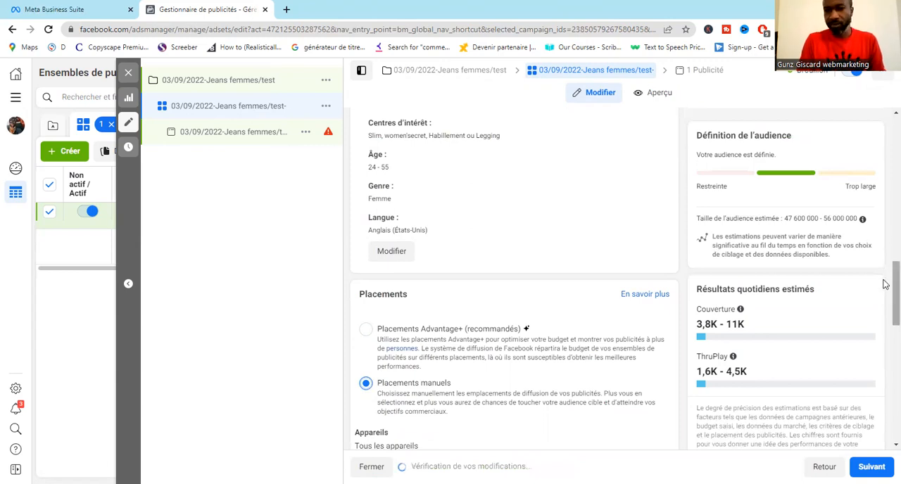
pyautogui.moveTo(894, 284); pyautogui.dragTo(885, 370)
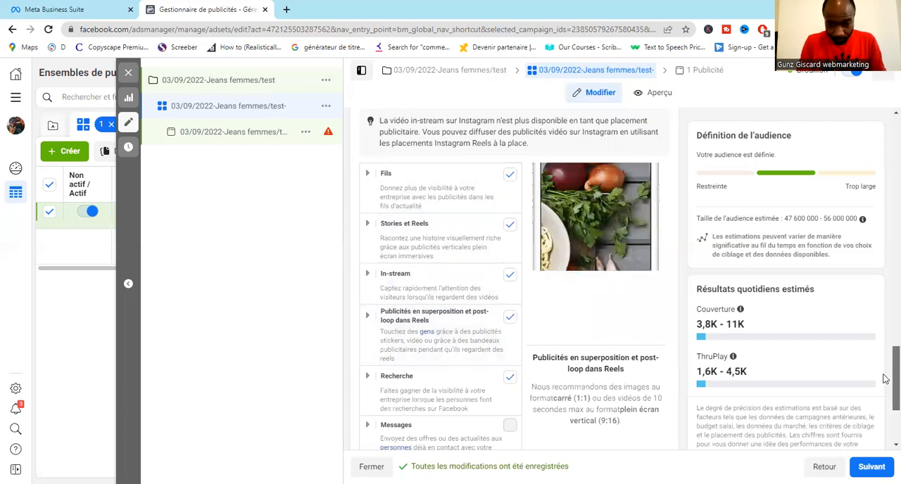
pyautogui.scroll(-3, 885, 399)
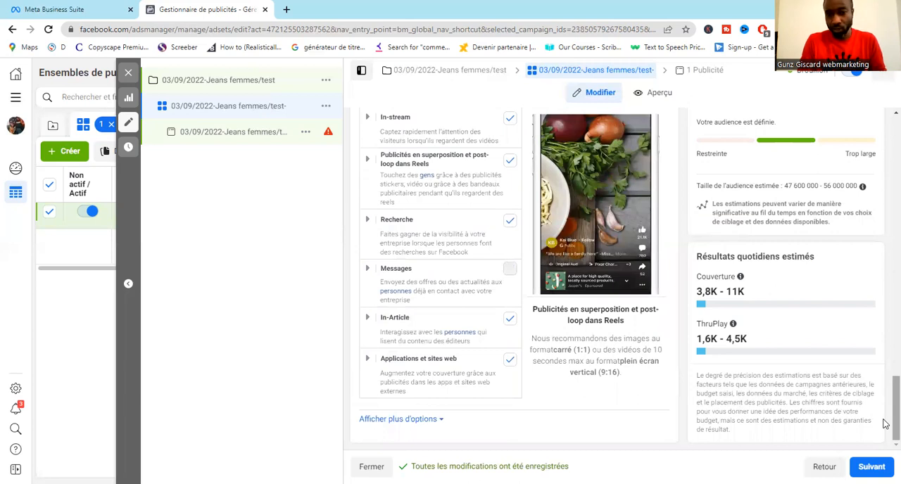
pyautogui.click(509, 320)
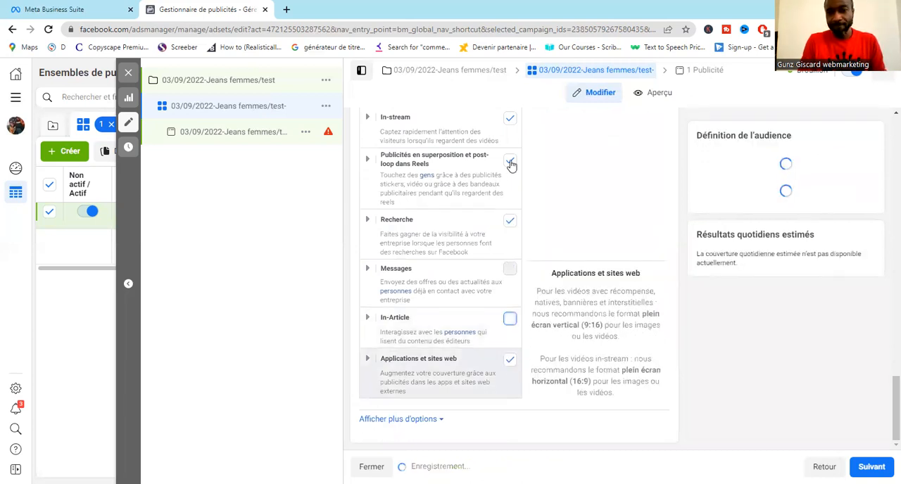
# - Review the ad set's audience, schedule, budget and optimization settings
pyautogui.moveTo(893, 436); pyautogui.dragTo(885, 259)
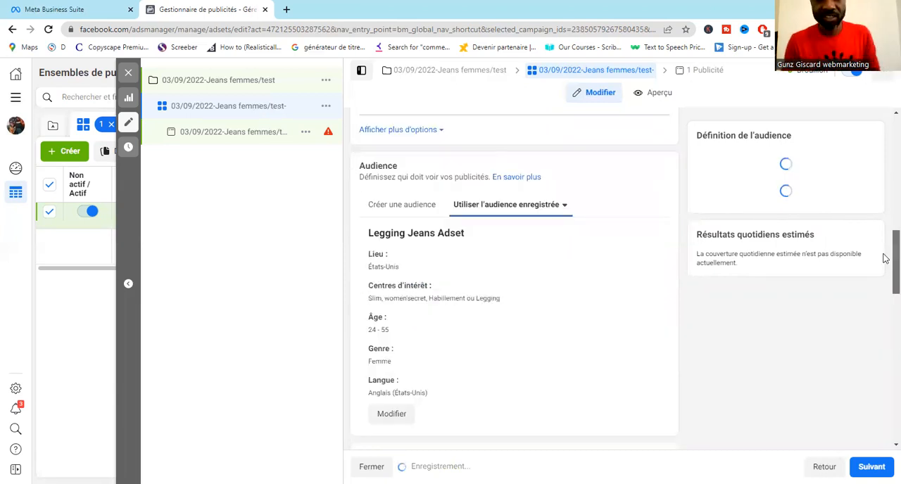
pyautogui.scroll(3, 760, 292)
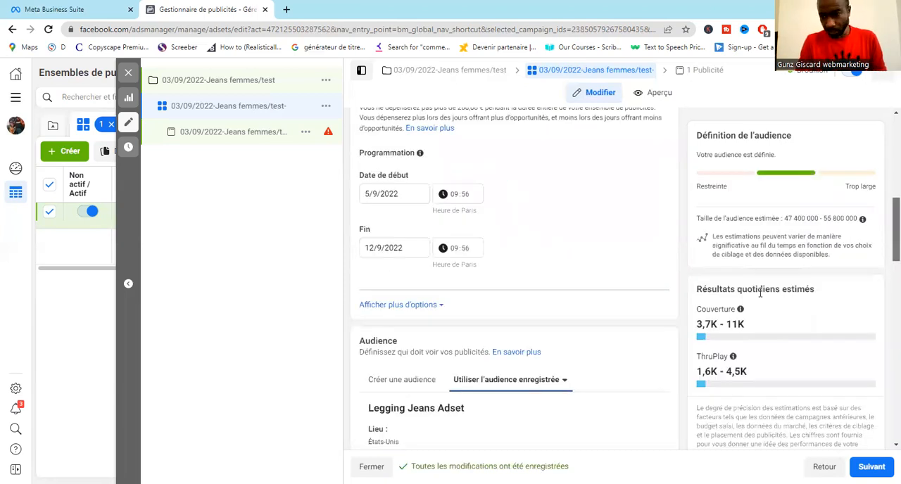
pyautogui.scroll(-1, 753, 309)
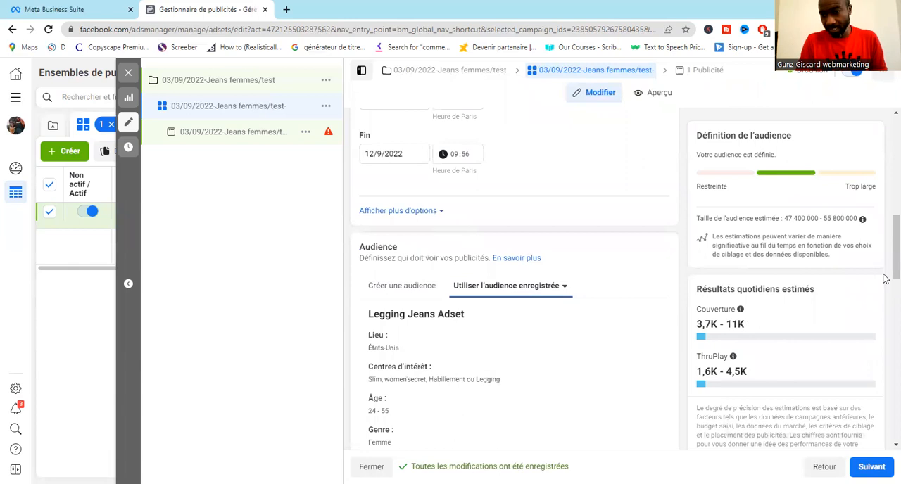
pyautogui.scroll(4, 884, 211)
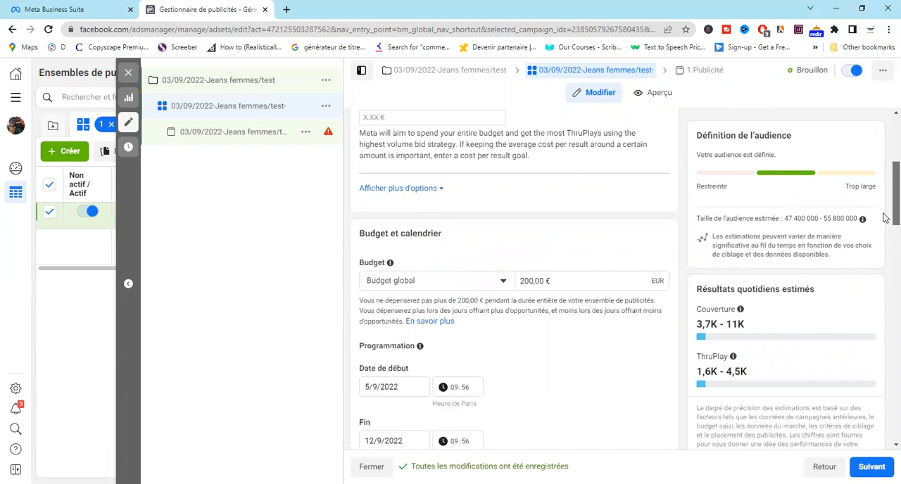
pyautogui.scroll(1, 885, 201)
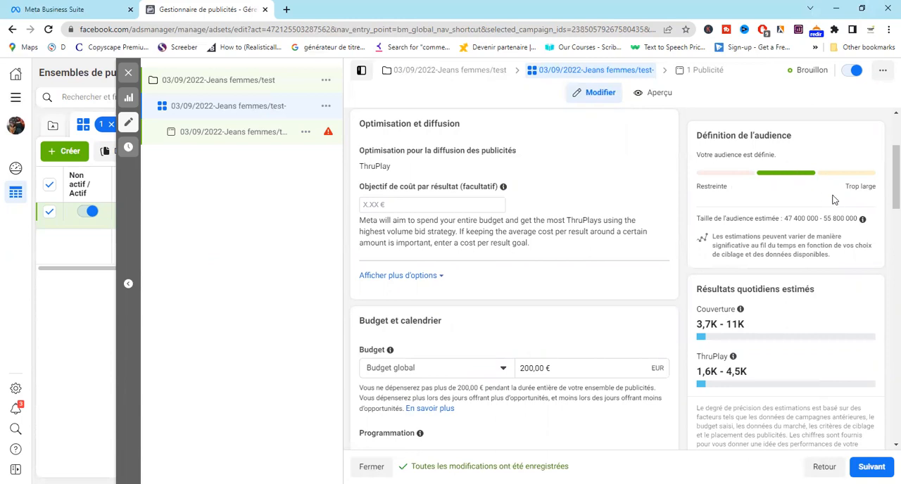
pyautogui.scroll(-1, 885, 185)
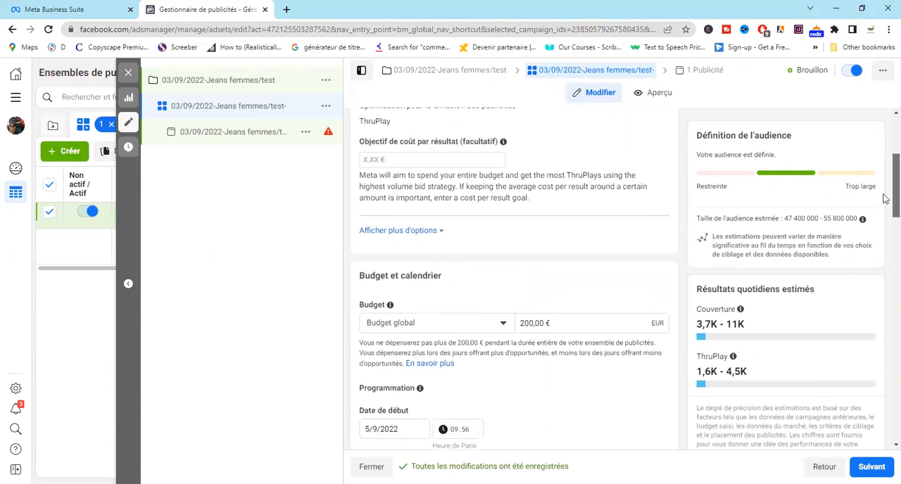